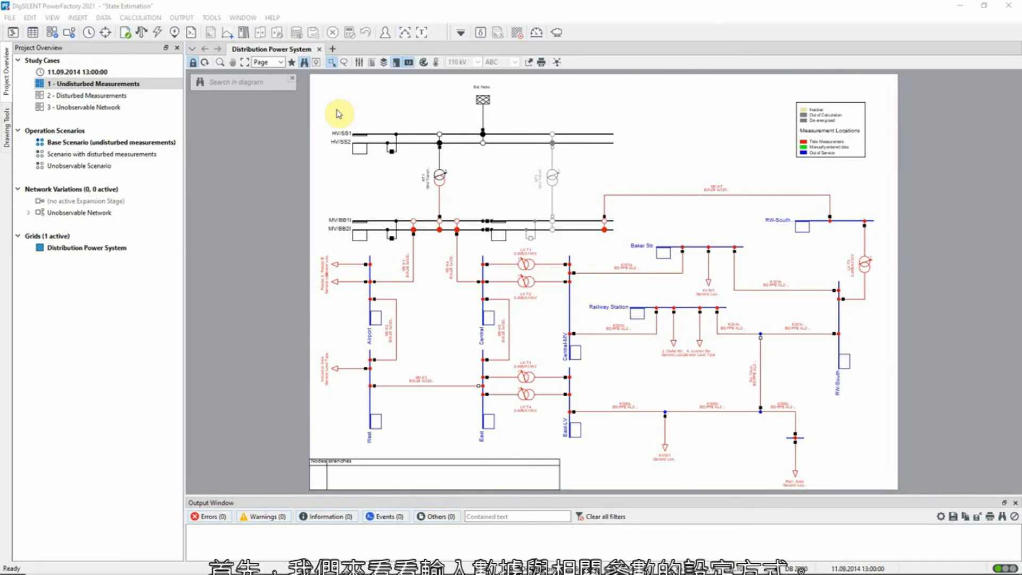
- Review the State Estimation settings of all general loads in the Network Model Manager
{"action": "left_click", "coordinate": [32, 33]}
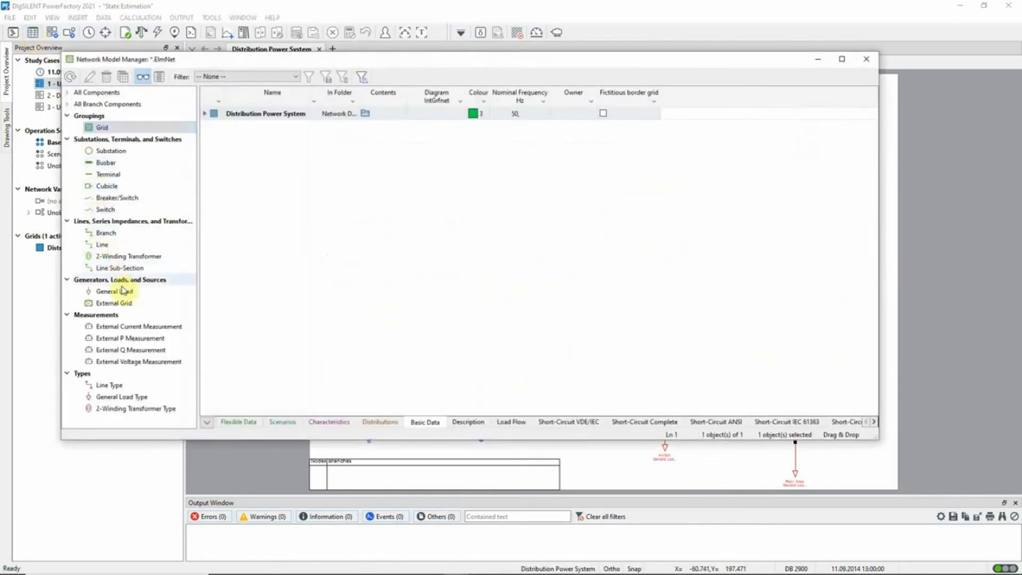
{"action": "left_click", "coordinate": [126, 293]}
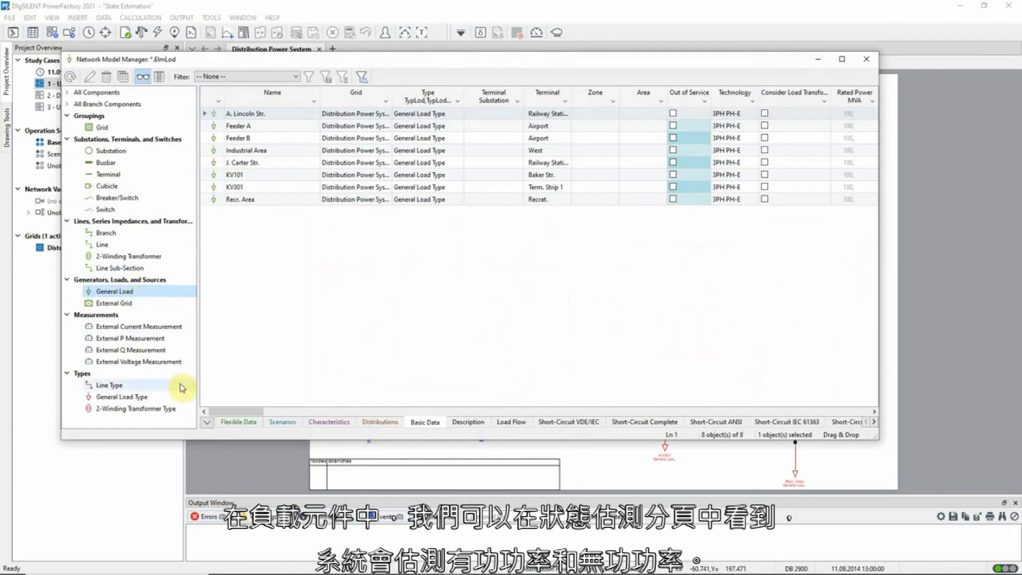
{"action": "left_click", "coordinate": [207, 425]}
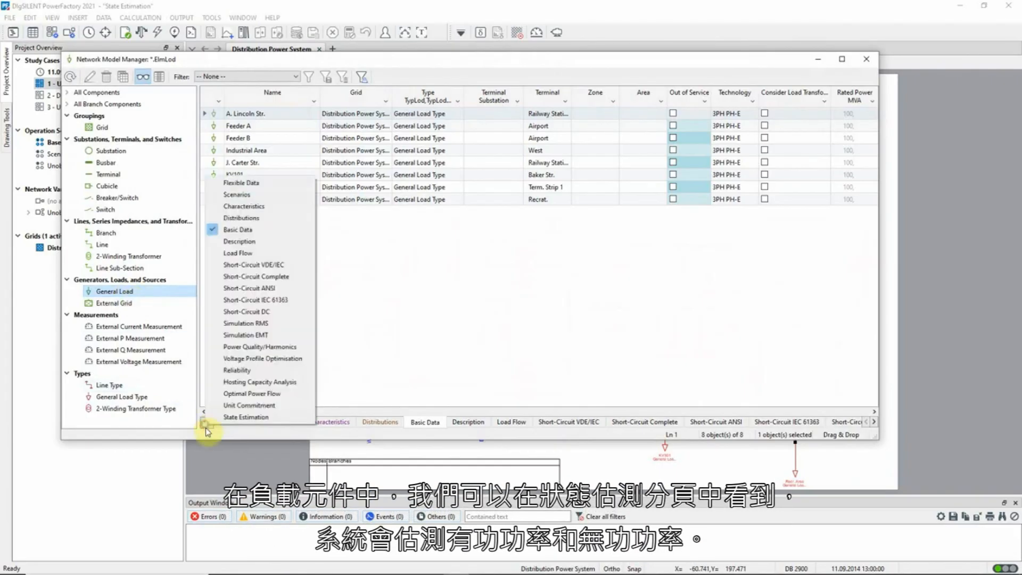
{"action": "left_click", "coordinate": [232, 419]}
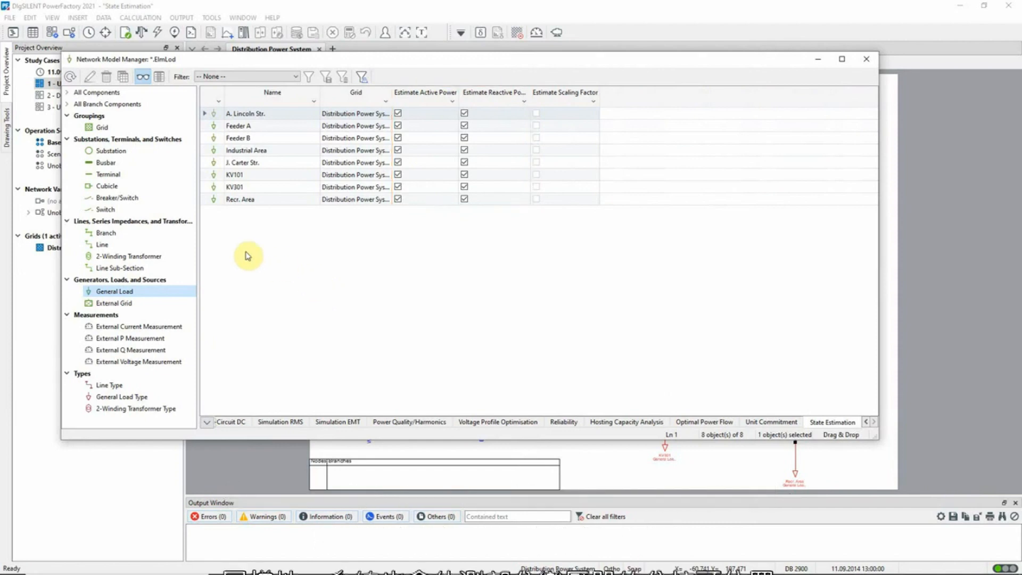
- Review the tap estimation settings of the 2-winding transformers and the external P measurement data, and close the Network Model Manager
{"action": "left_click", "coordinate": [167, 259]}
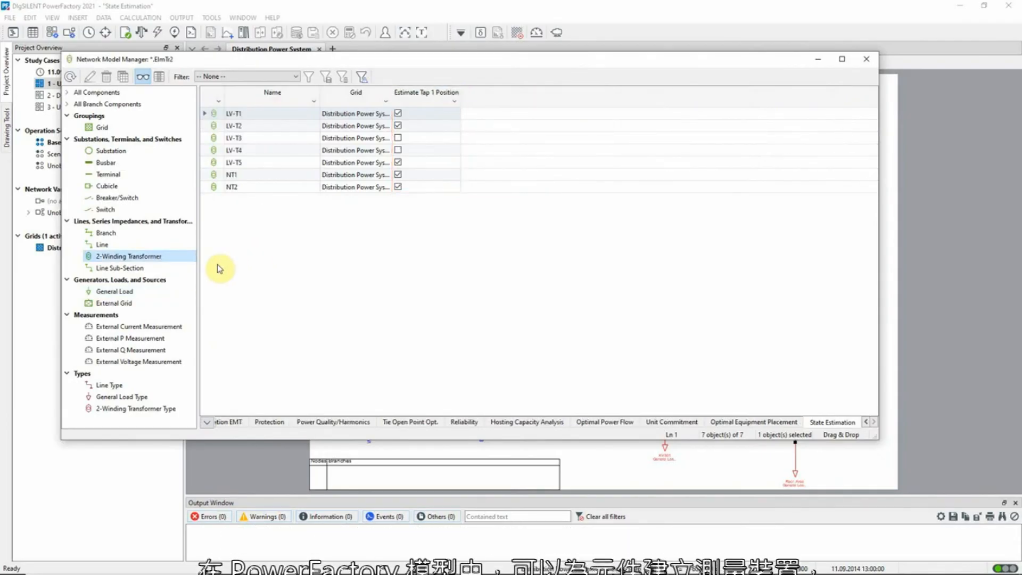
{"action": "left_click", "coordinate": [122, 341]}
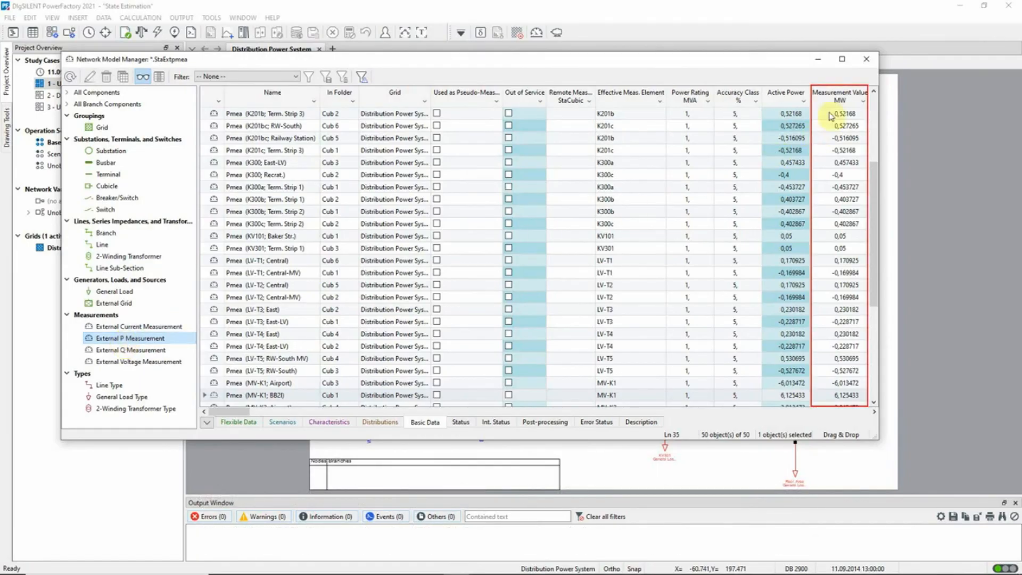
{"action": "left_click", "coordinate": [867, 60]}
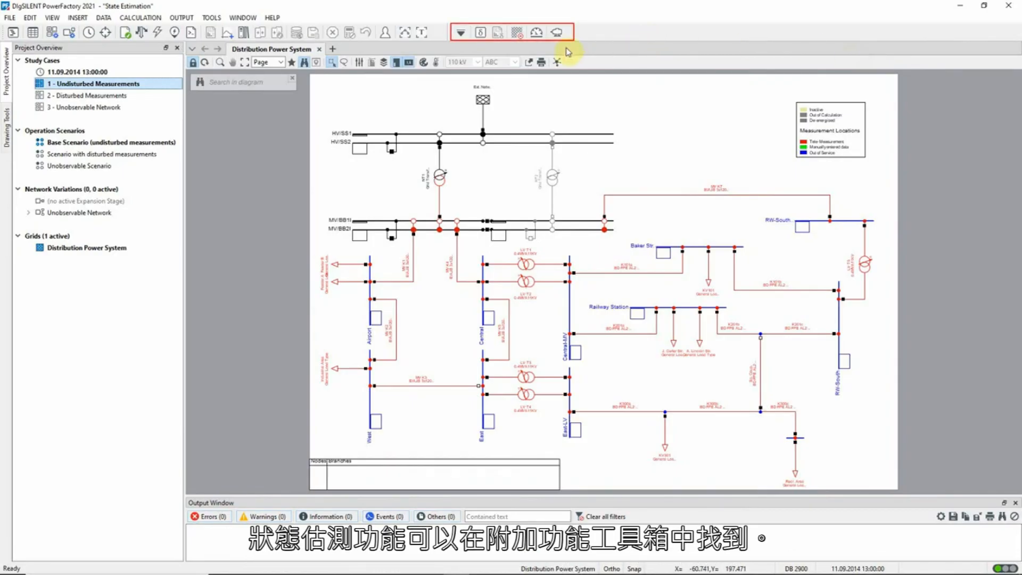
- Examine the basic options of the State Estimation command for the undisturbed case and leave it without executing
{"action": "left_click", "coordinate": [537, 33]}
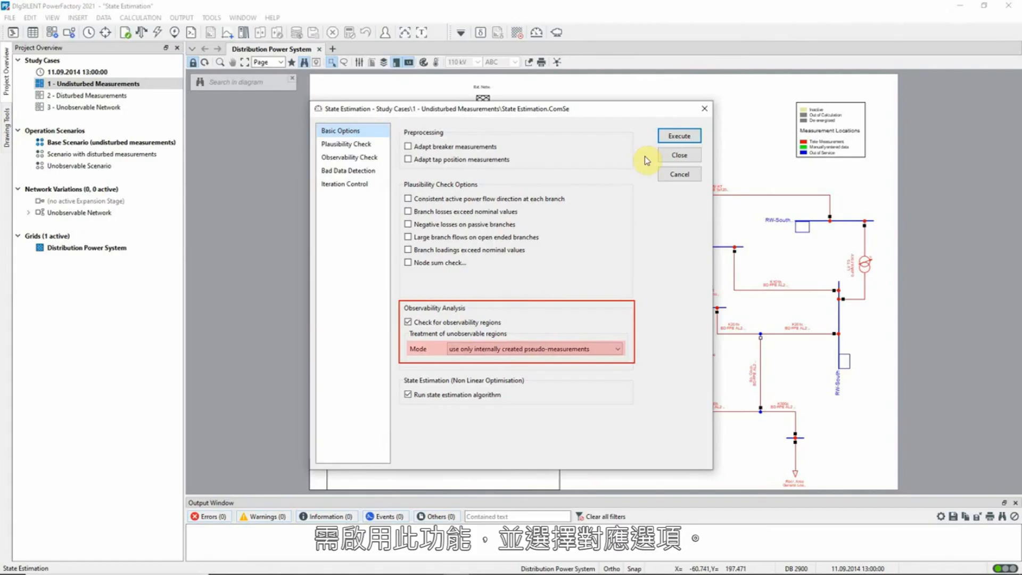
{"action": "left_click", "coordinate": [672, 176]}
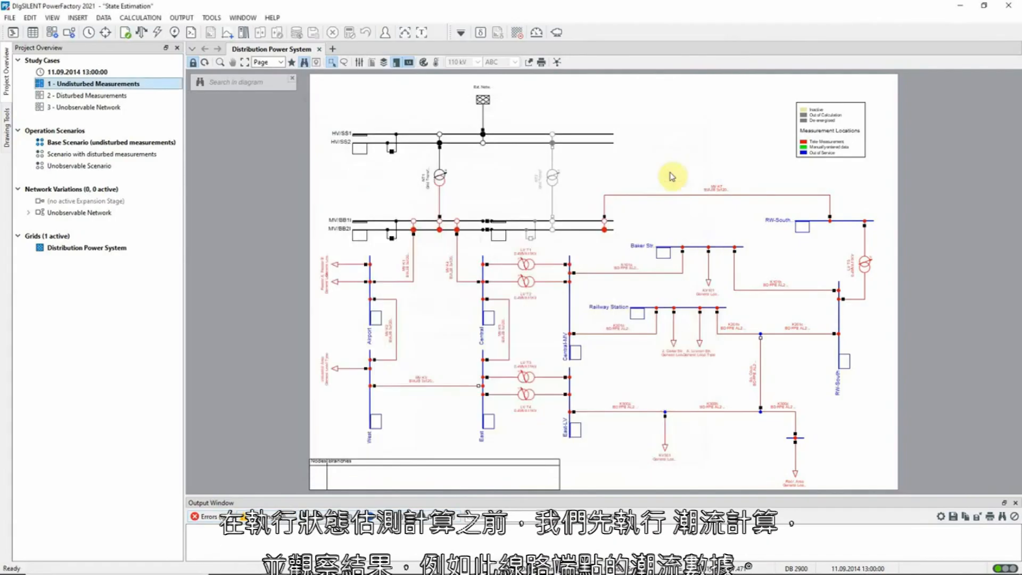
- Run the load flow calculation and read the results at the Baker Str. end of the line toward RW-South
{"action": "left_click", "coordinate": [140, 32]}
{"action": "left_click", "coordinate": [688, 133]}
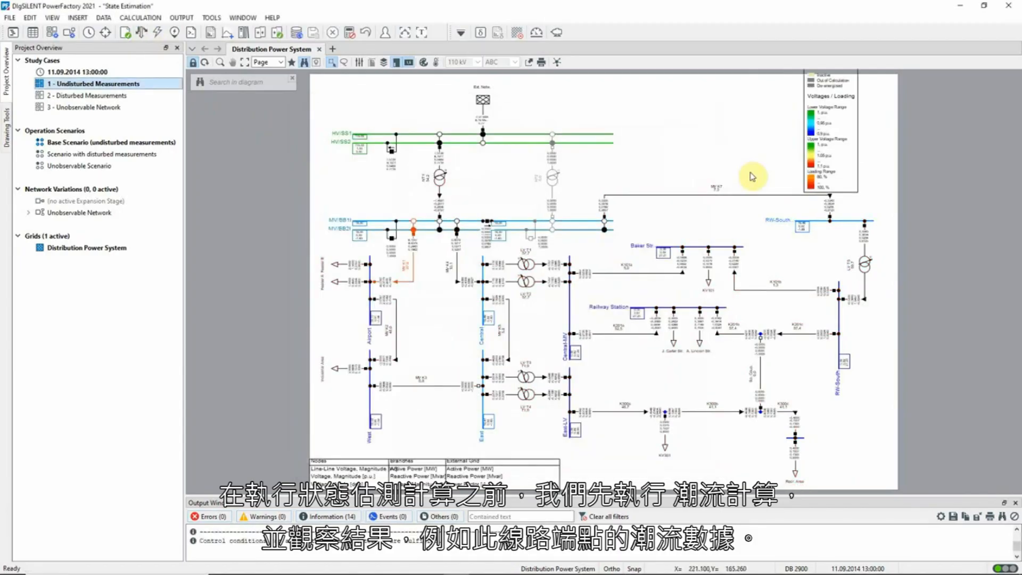
{"action": "mouse_move", "coordinate": [739, 264]}
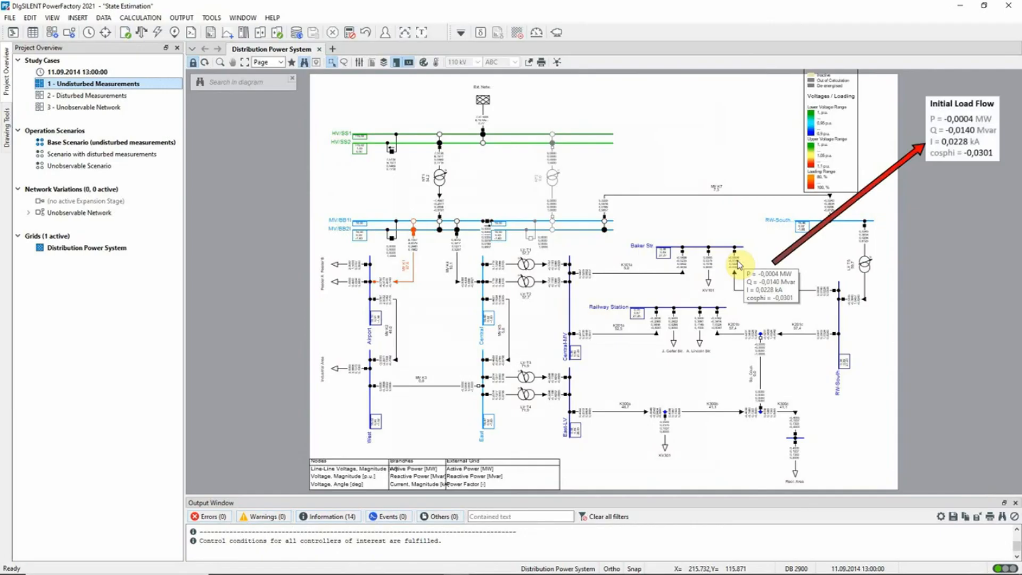
- Execute the state estimation for the undisturbed measurements and review its output messages and the estimated flow at the same Baker Str. line end
{"action": "left_click", "coordinate": [537, 32]}
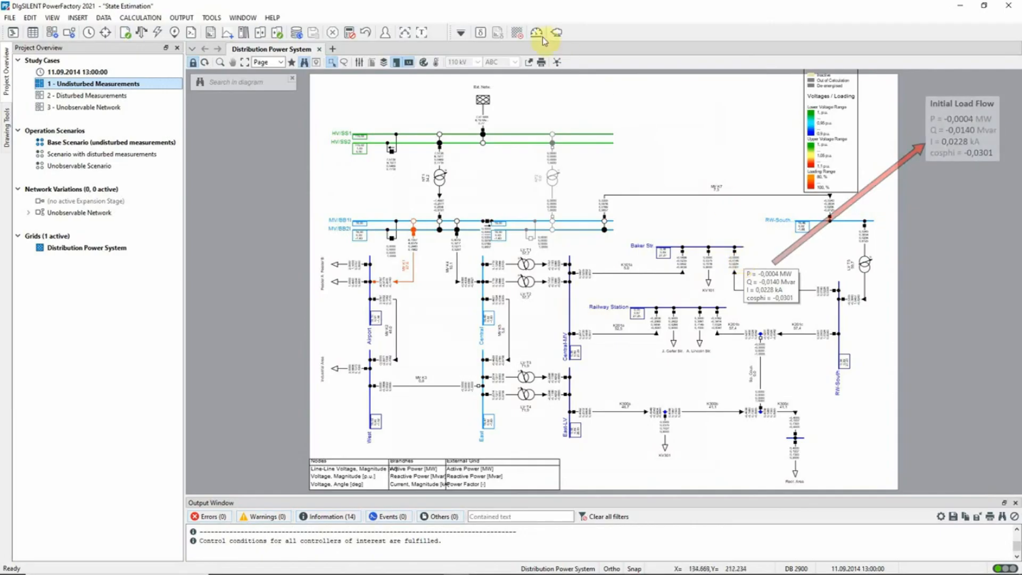
{"action": "left_click", "coordinate": [668, 137]}
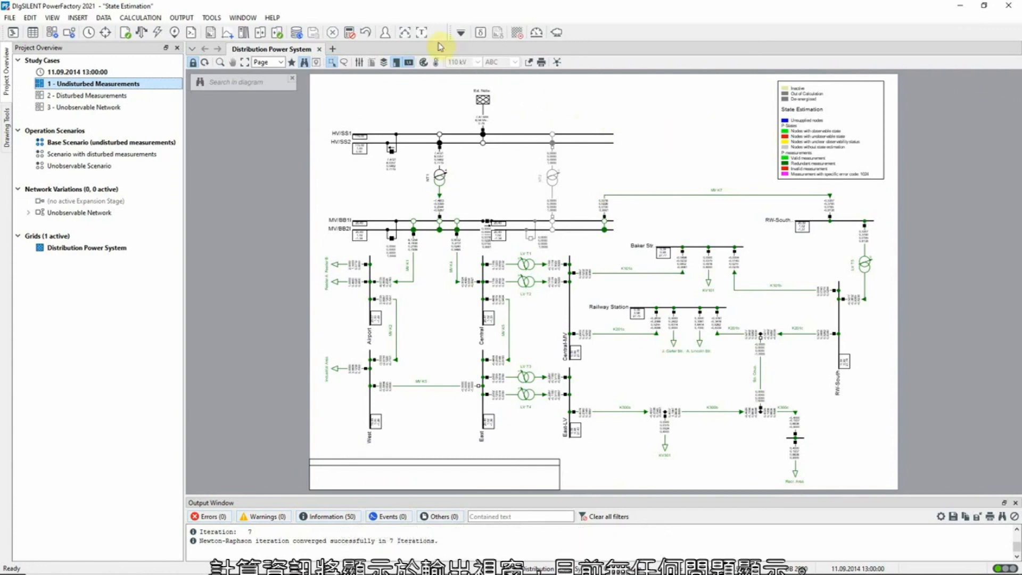
{"action": "left_click", "coordinate": [422, 32]}
{"action": "left_click_drag", "start_coordinate": [1016, 326], "coordinate": [1016, 154]}
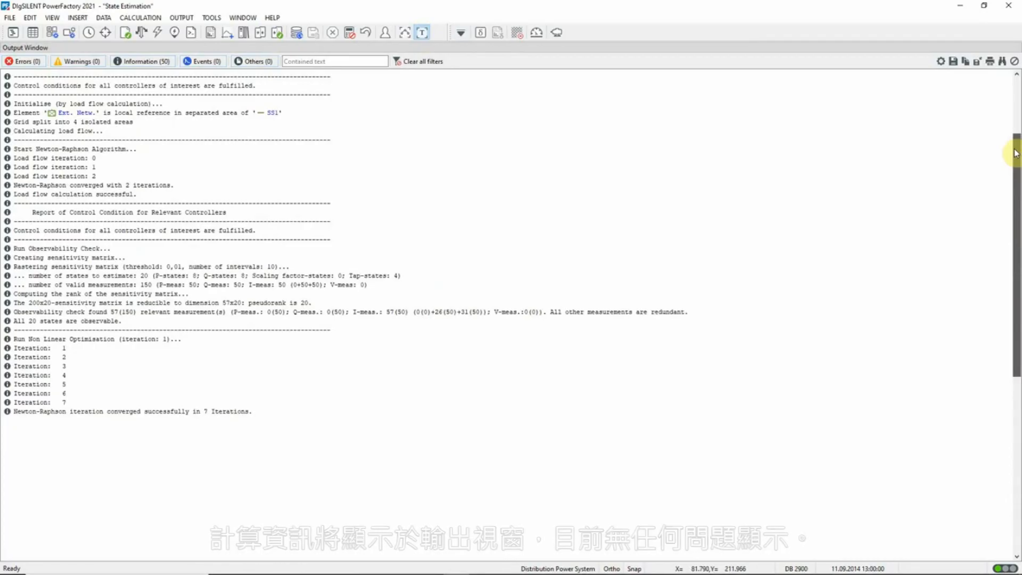
{"action": "left_click", "coordinate": [425, 33]}
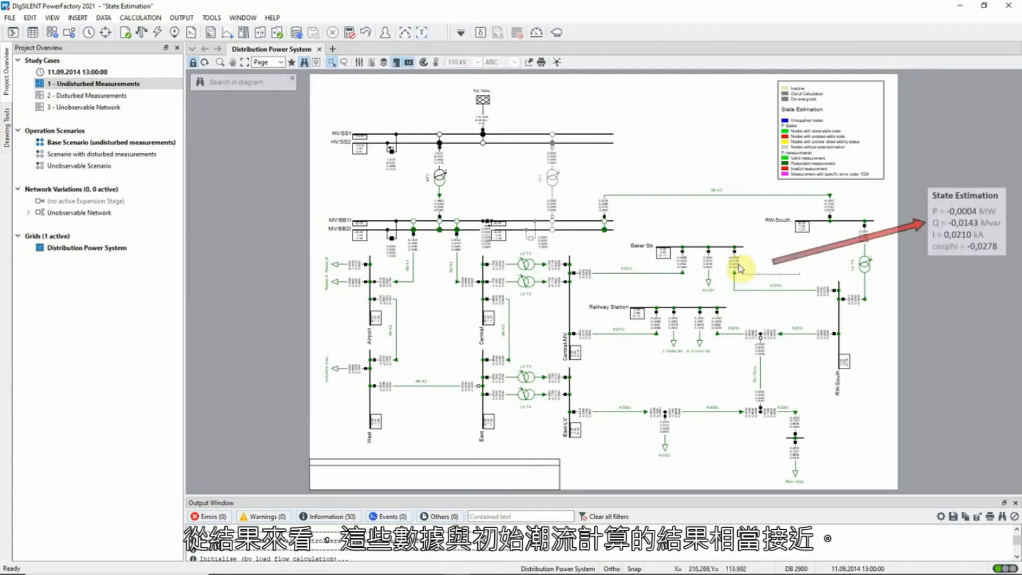
{"action": "mouse_move", "coordinate": [740, 269]}
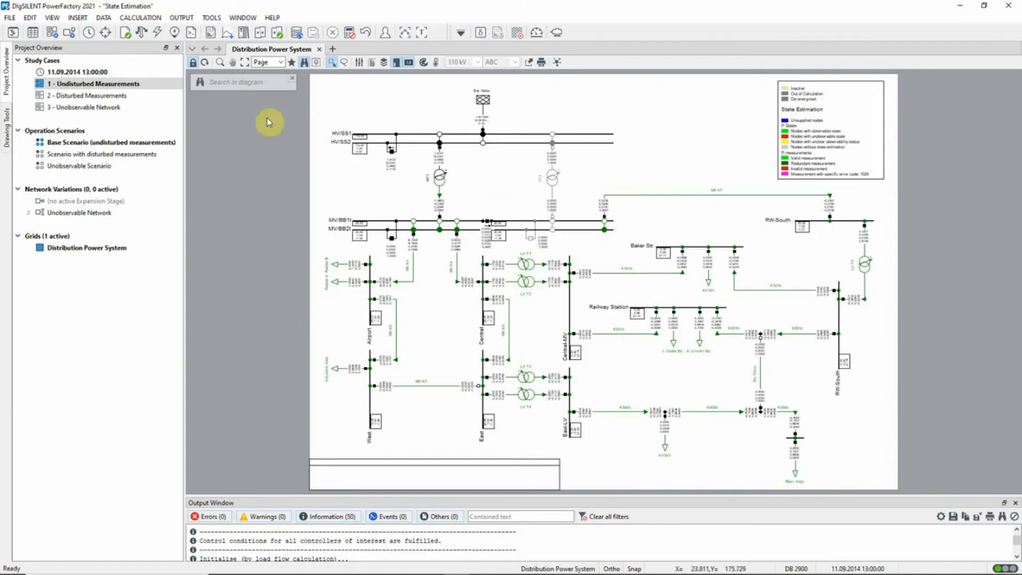
- Activate the study case 2 - Disturbed Measurements
{"action": "left_click", "coordinate": [101, 96]}
{"action": "right_click", "coordinate": [100, 96]}
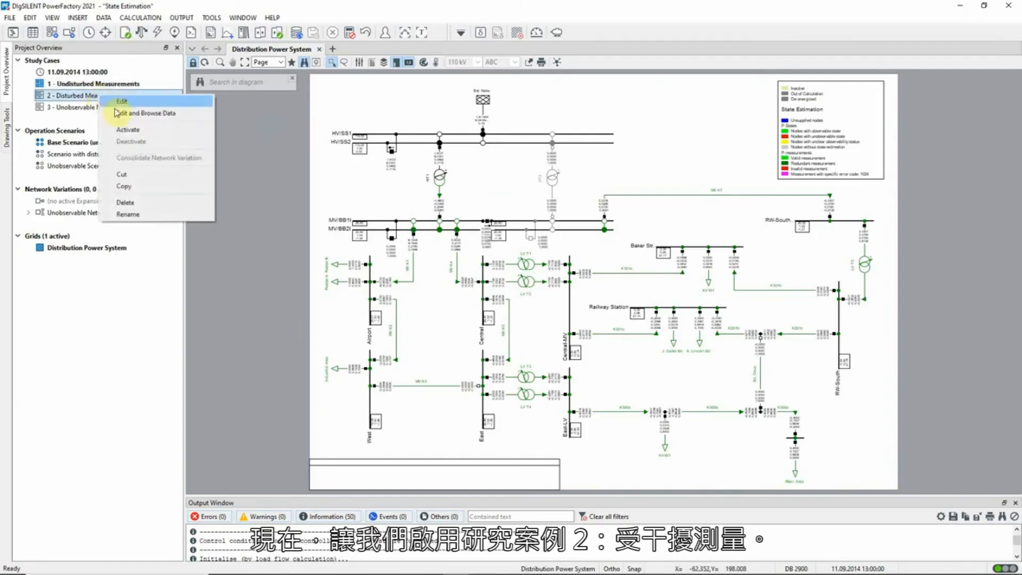
{"action": "left_click", "coordinate": [133, 127]}
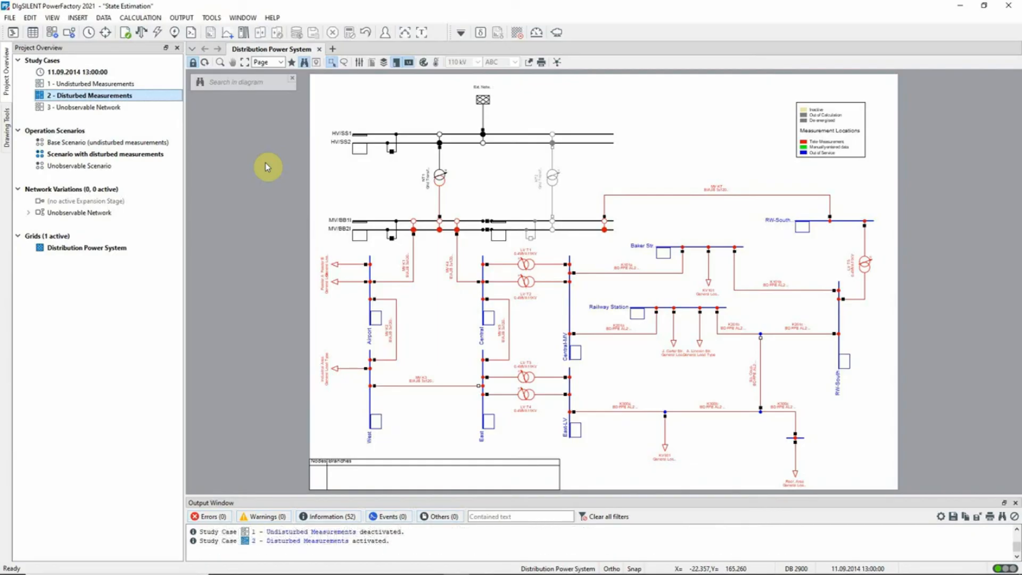
- Execute the state estimation with all plausibility checks enabled and review the plausibility check messages in the enlarged output window
{"action": "left_click", "coordinate": [535, 33]}
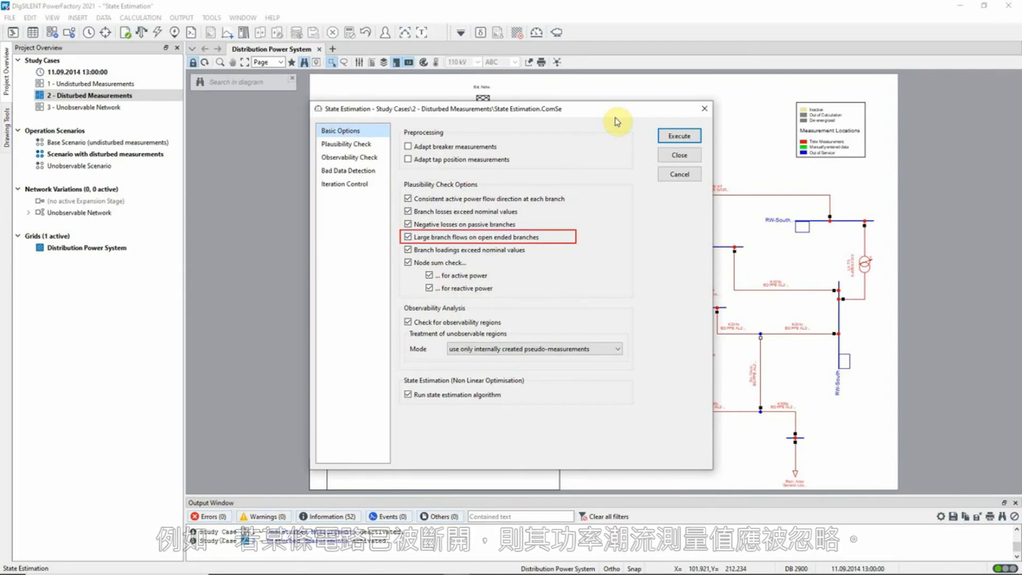
{"action": "left_click", "coordinate": [679, 136]}
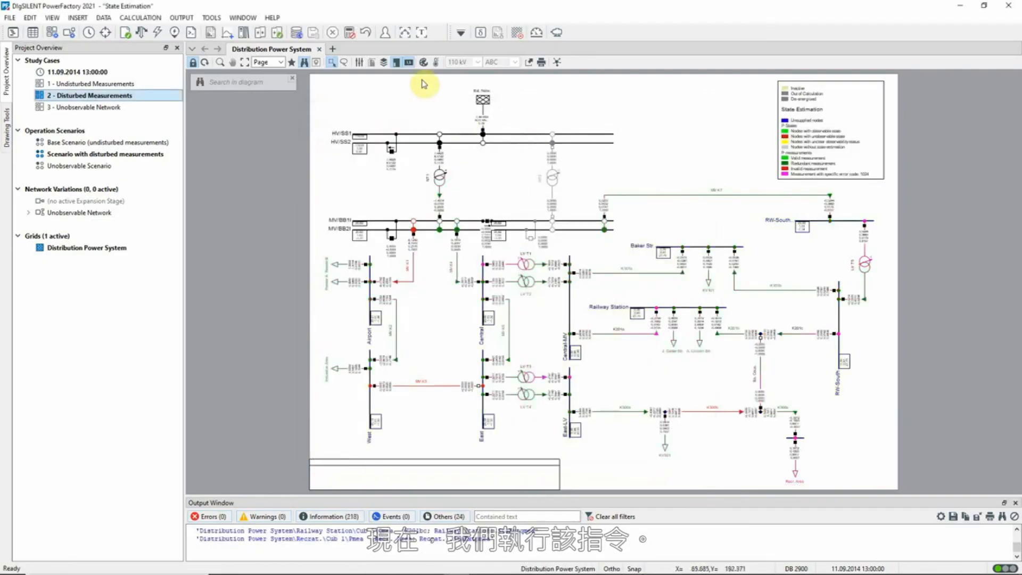
{"action": "left_click", "coordinate": [421, 33]}
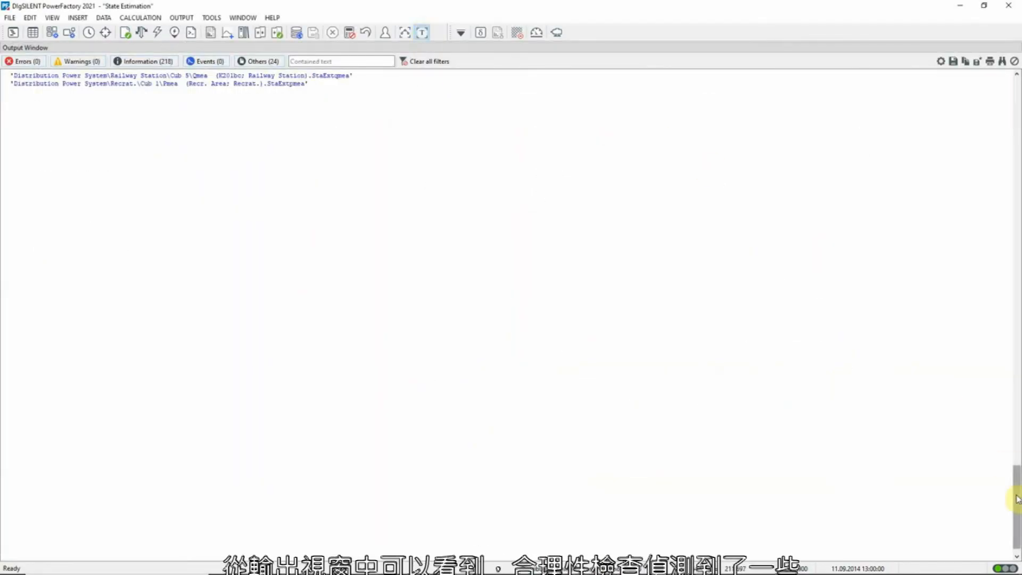
{"action": "left_click_drag", "start_coordinate": [1016, 497], "coordinate": [1015, 209]}
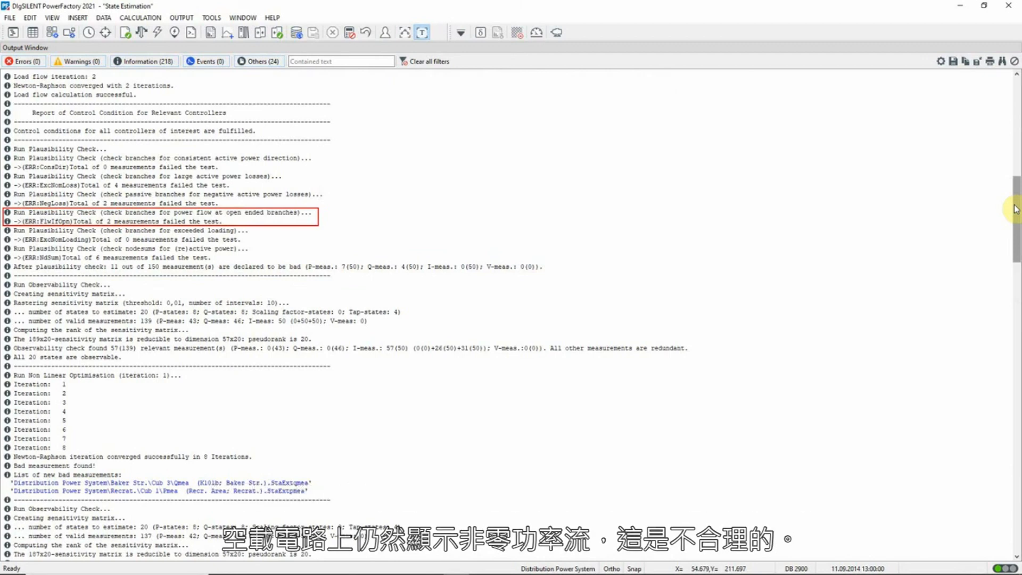
{"action": "left_click", "coordinate": [420, 34]}
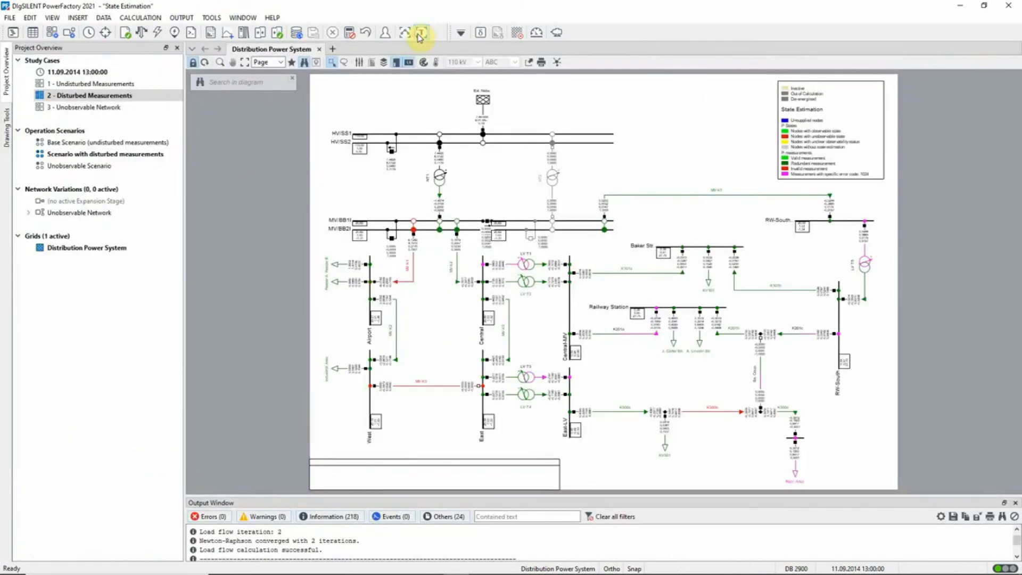
- Filter the error status of the external P measurements in the Network Model Manager to those with flow open end equal to 1
{"action": "left_click", "coordinate": [27, 33]}
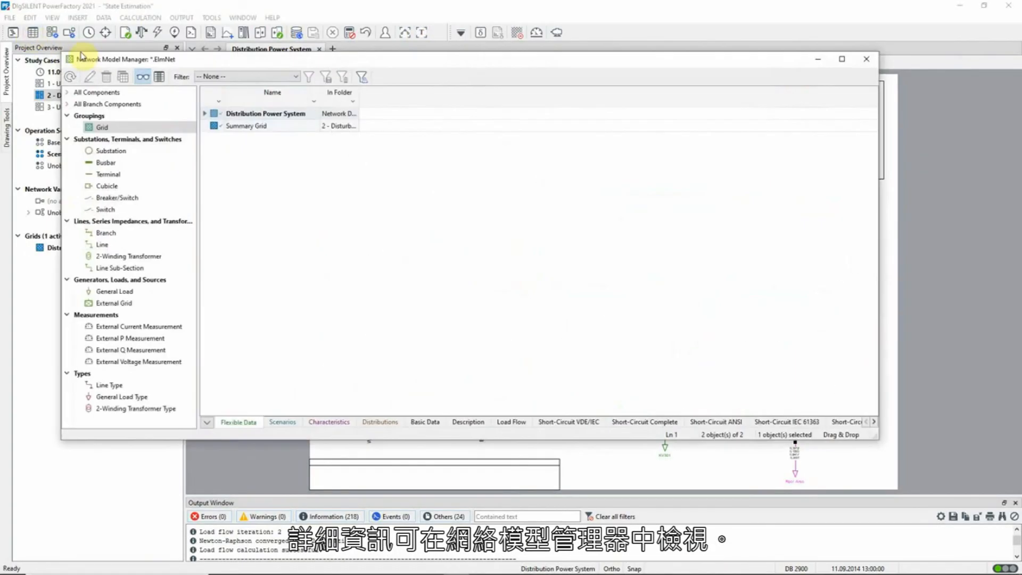
{"action": "left_click", "coordinate": [129, 340]}
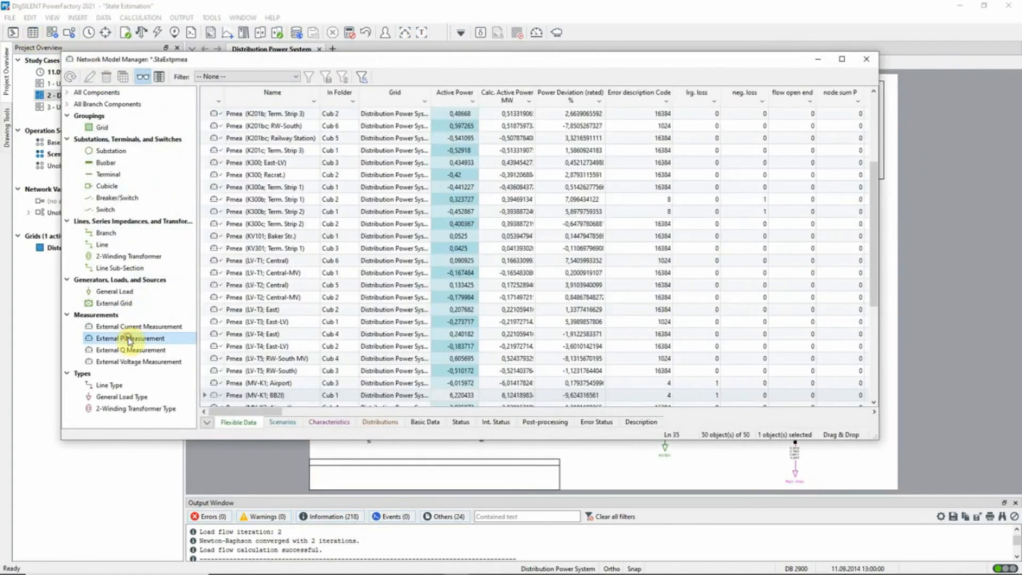
{"action": "left_click", "coordinate": [591, 423]}
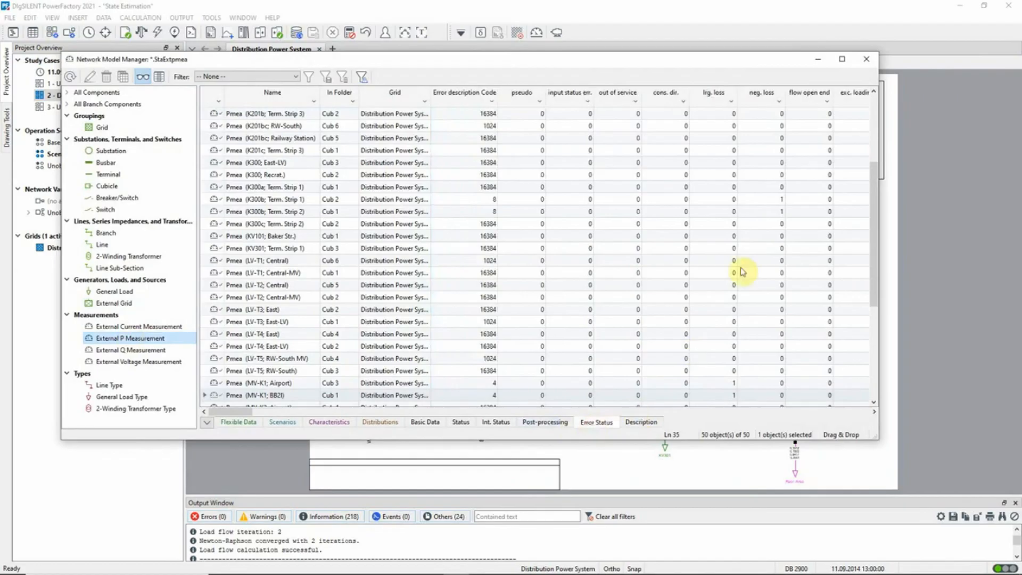
{"action": "left_click", "coordinate": [828, 102]}
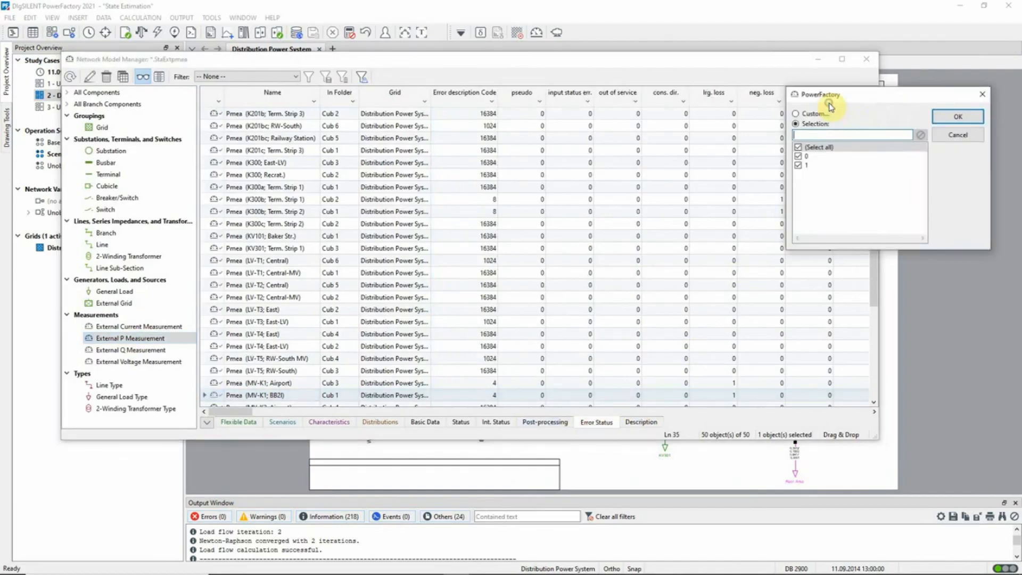
{"action": "left_click", "coordinate": [803, 155]}
{"action": "left_click", "coordinate": [945, 117]}
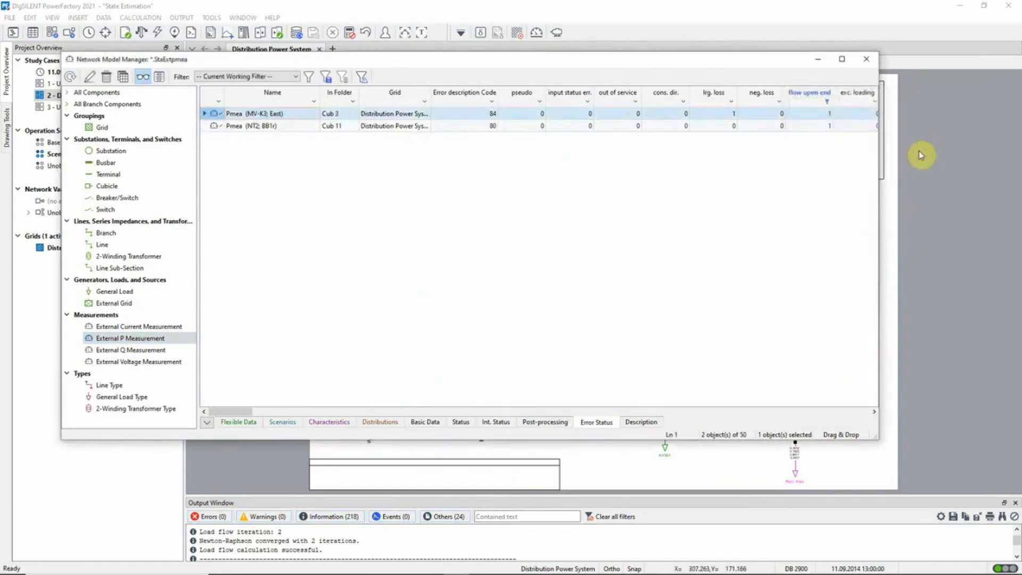
- Mark both filtered P measurements in the Distribution Power System graphic and show the whole diagram with the Network Model Manager closed
{"action": "left_click", "coordinate": [213, 126], "text": "shift"}
{"action": "right_click", "coordinate": [215, 130]}
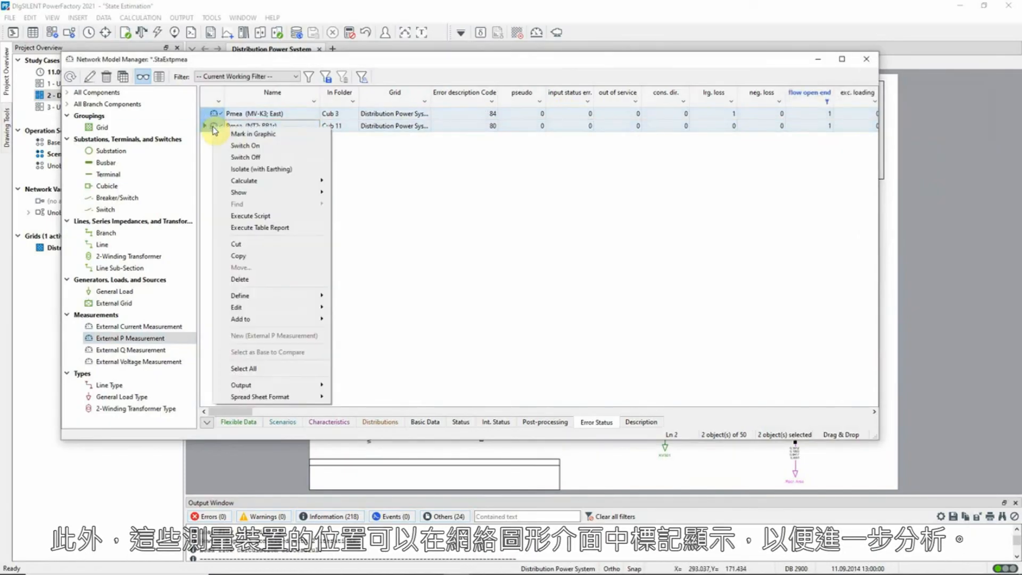
{"action": "left_click", "coordinate": [236, 137]}
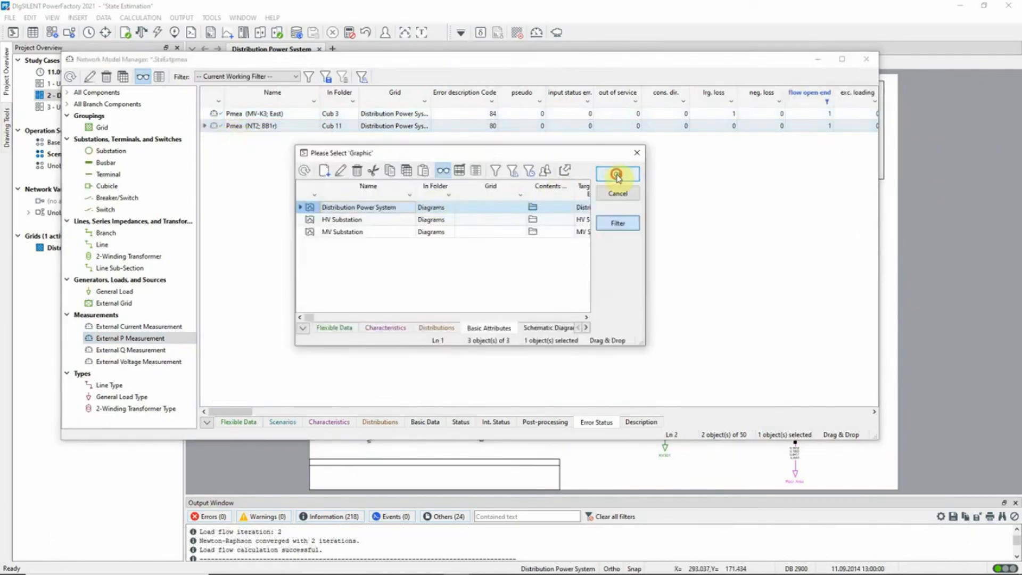
{"action": "left_click", "coordinate": [617, 176]}
{"action": "left_click", "coordinate": [868, 58]}
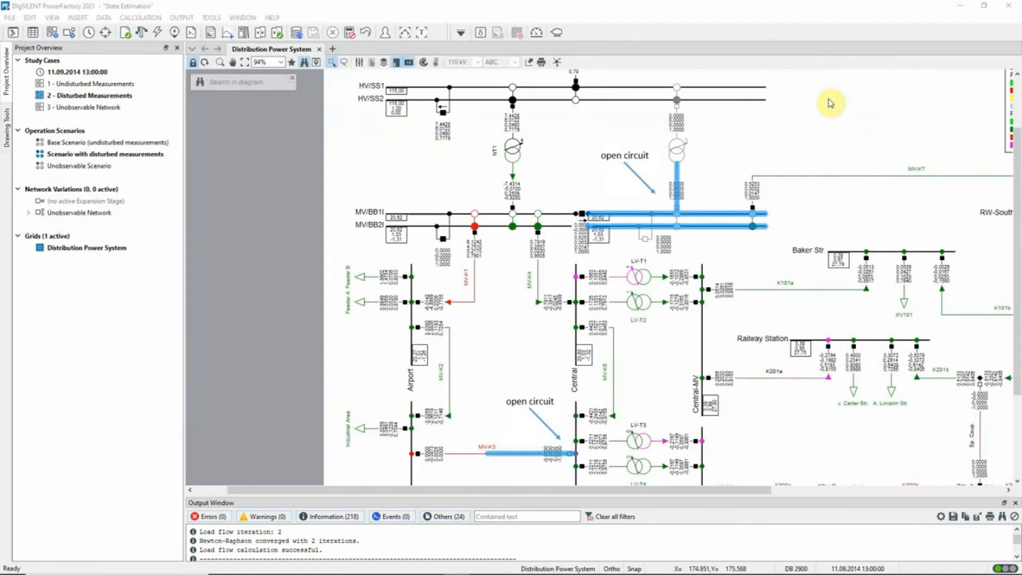
{"action": "left_click", "coordinate": [244, 63]}
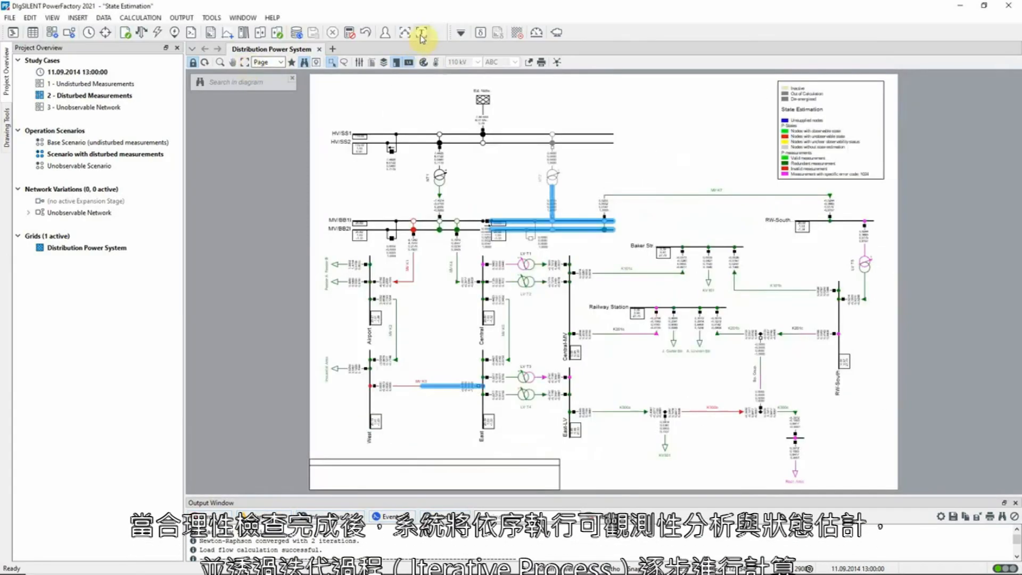
- Review the state estimation iterations and the detailed list of bad measurements in the enlarged output window
{"action": "left_click", "coordinate": [422, 33]}
{"action": "left_click_drag", "start_coordinate": [1015, 197], "coordinate": [1018, 417]}
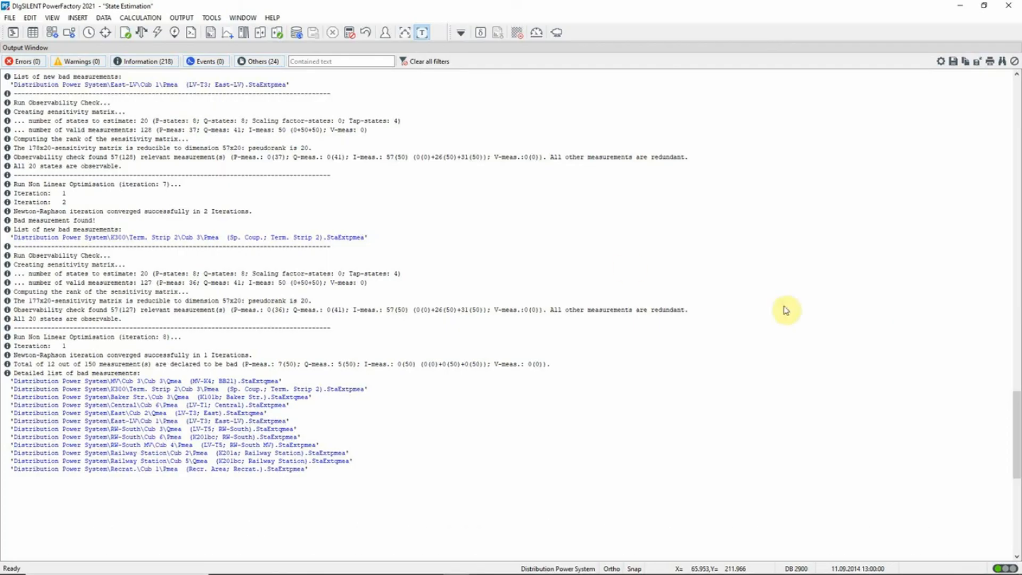
{"action": "left_click", "coordinate": [423, 33]}
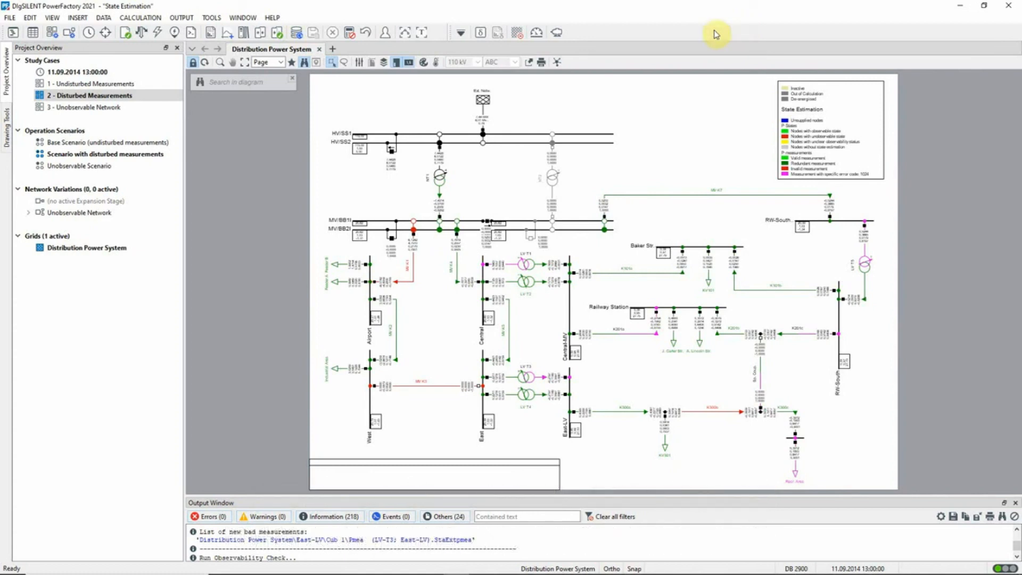
- Review the treatment modes for unobservable regions in the state estimation settings and the Update Database options, without executing either command
{"action": "left_click", "coordinate": [537, 32]}
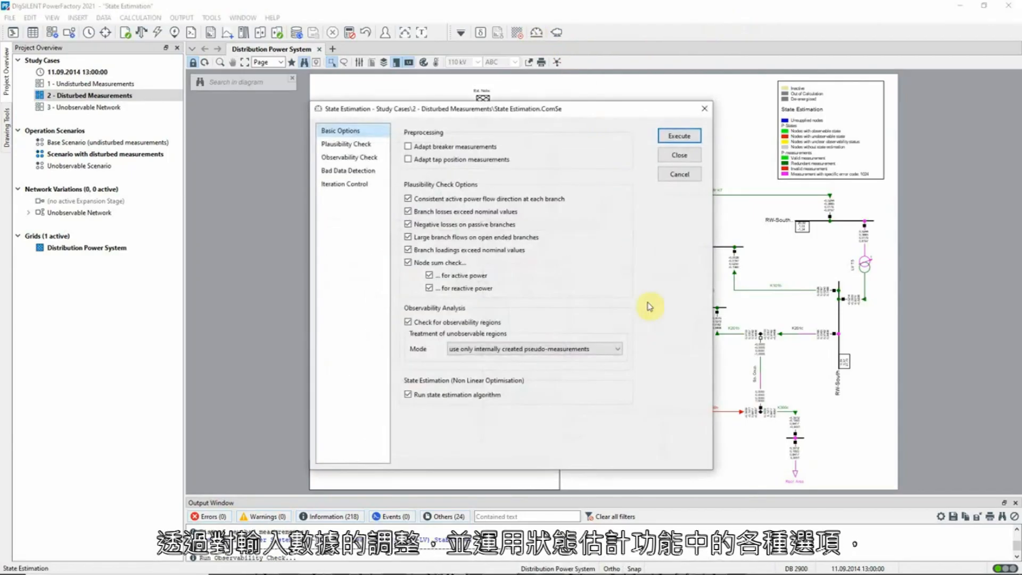
{"action": "left_click", "coordinate": [618, 350]}
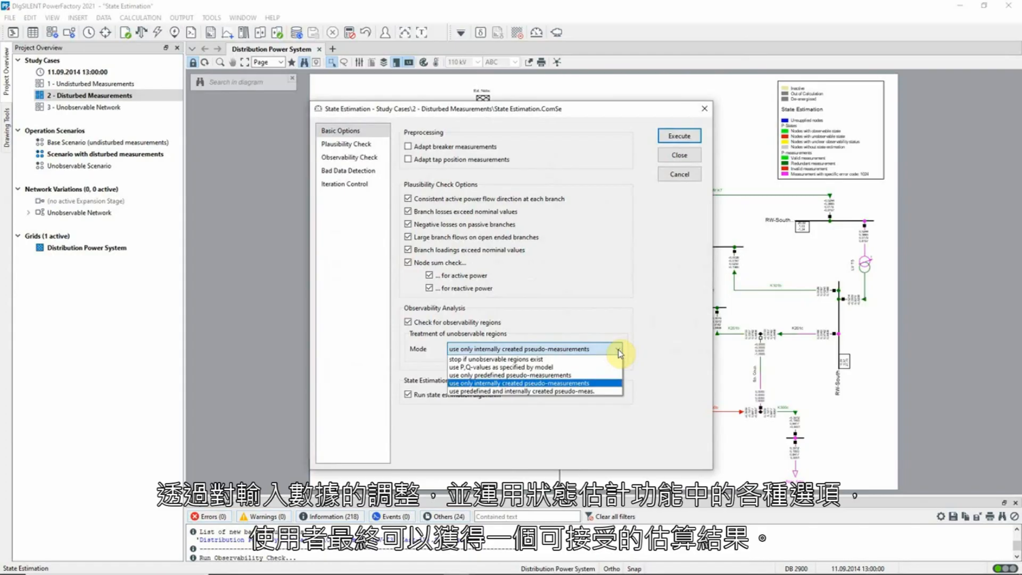
{"action": "left_click", "coordinate": [686, 180]}
{"action": "left_click", "coordinate": [685, 180]}
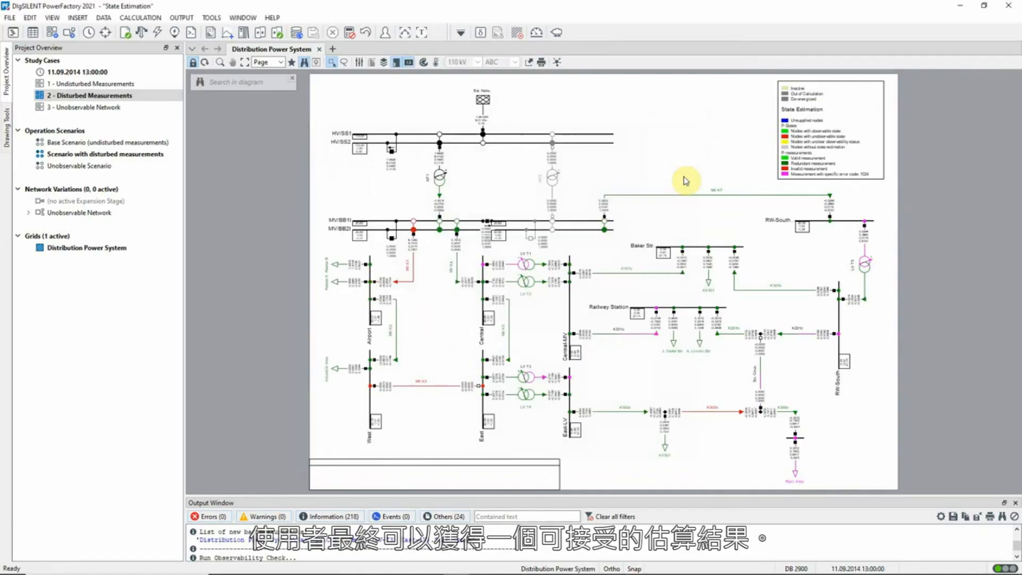
{"action": "left_click", "coordinate": [297, 34]}
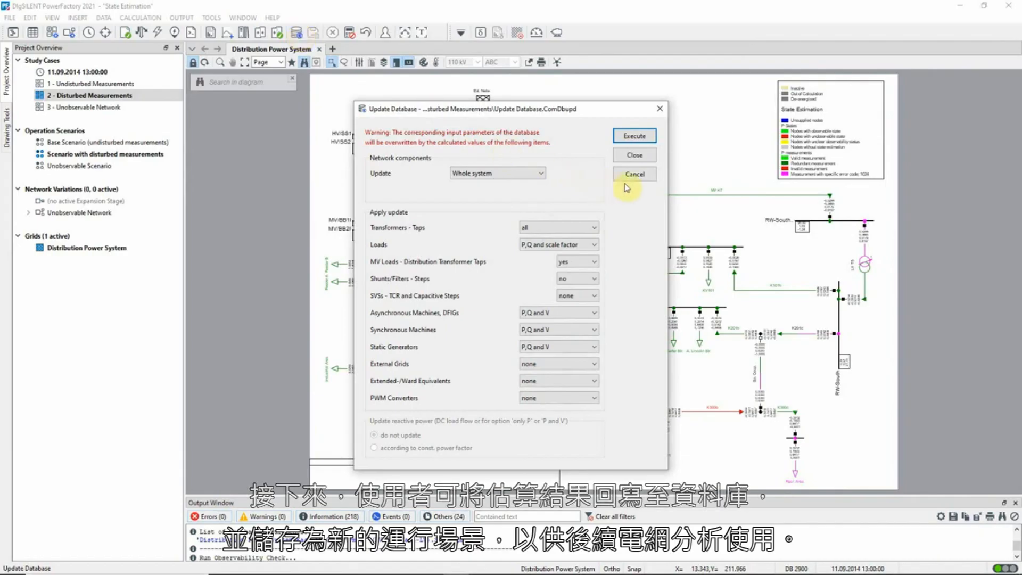
{"action": "left_click", "coordinate": [654, 175]}
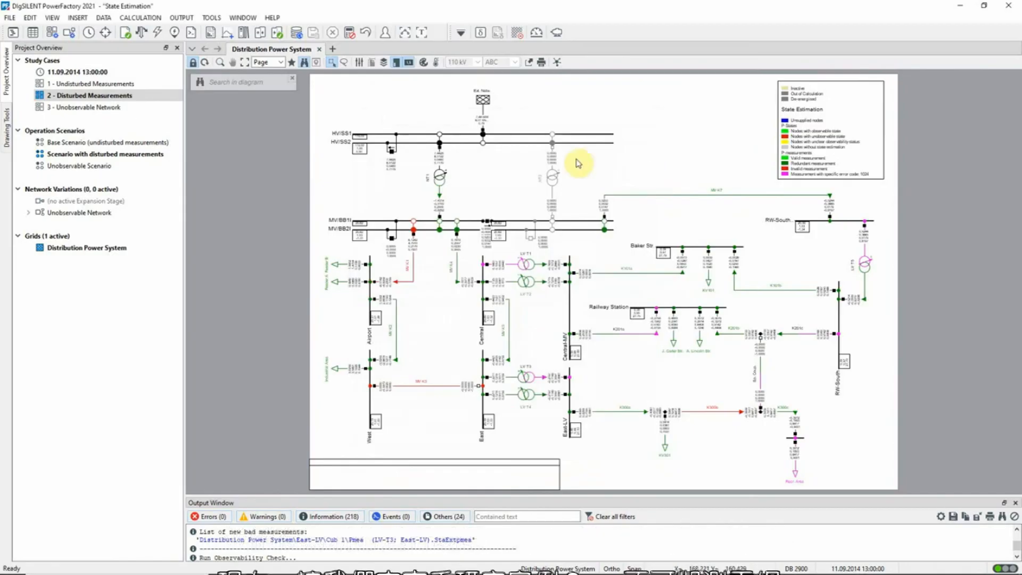
- Activate the study case 3 - Unobservable Network
{"action": "left_click", "coordinate": [153, 106]}
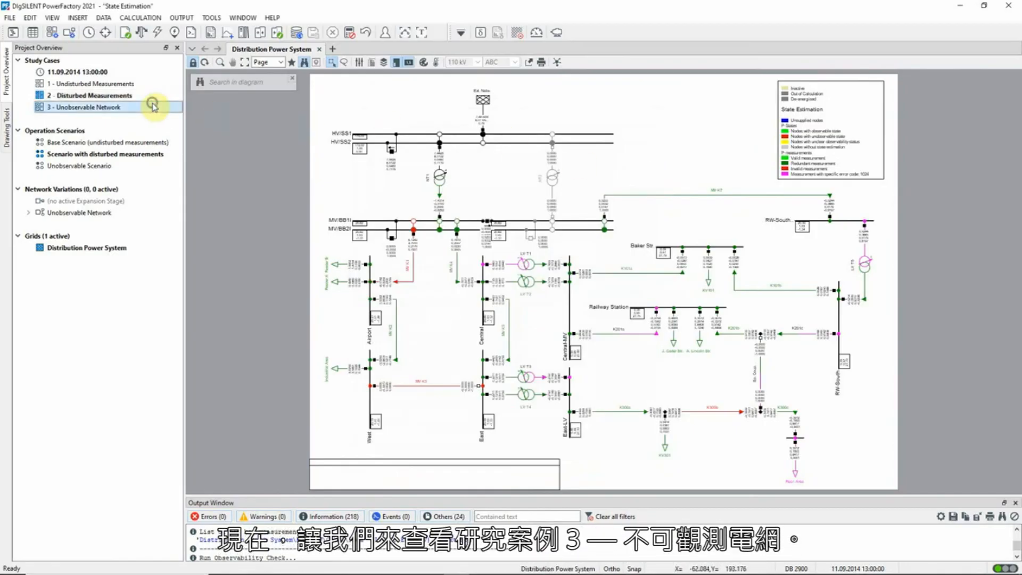
{"action": "right_click", "coordinate": [153, 107]}
{"action": "left_click", "coordinate": [178, 138]}
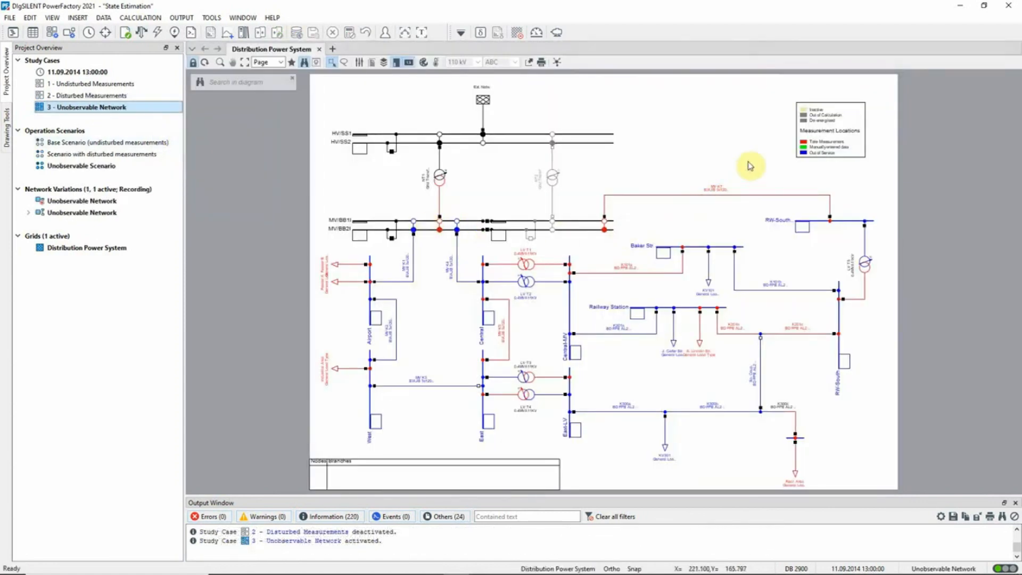
- Examine which external P measurements are flagged out of service in the Network Model Manager, and close it
{"action": "left_click", "coordinate": [38, 33]}
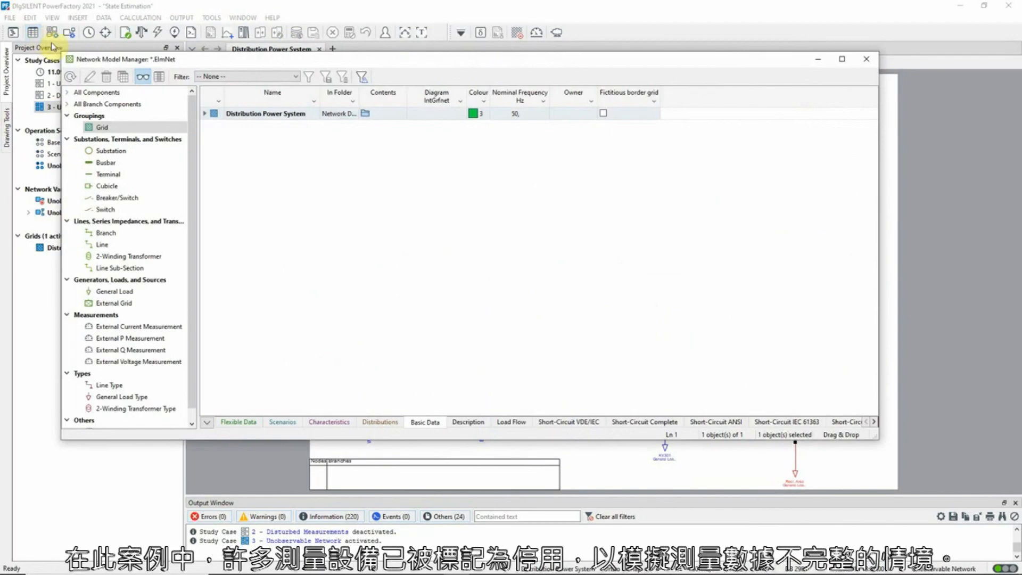
{"action": "left_click", "coordinate": [158, 338]}
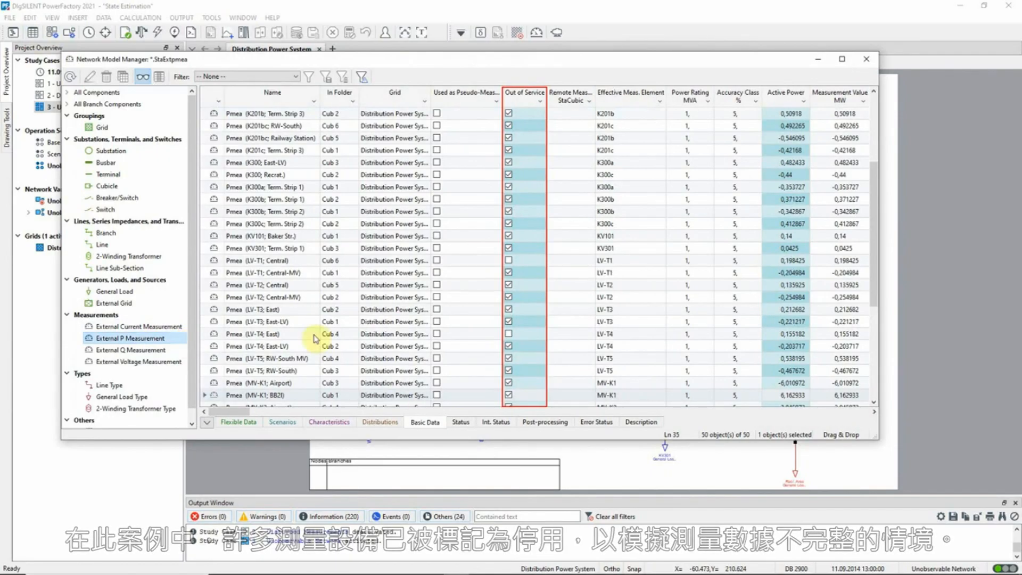
{"action": "left_click", "coordinate": [866, 61]}
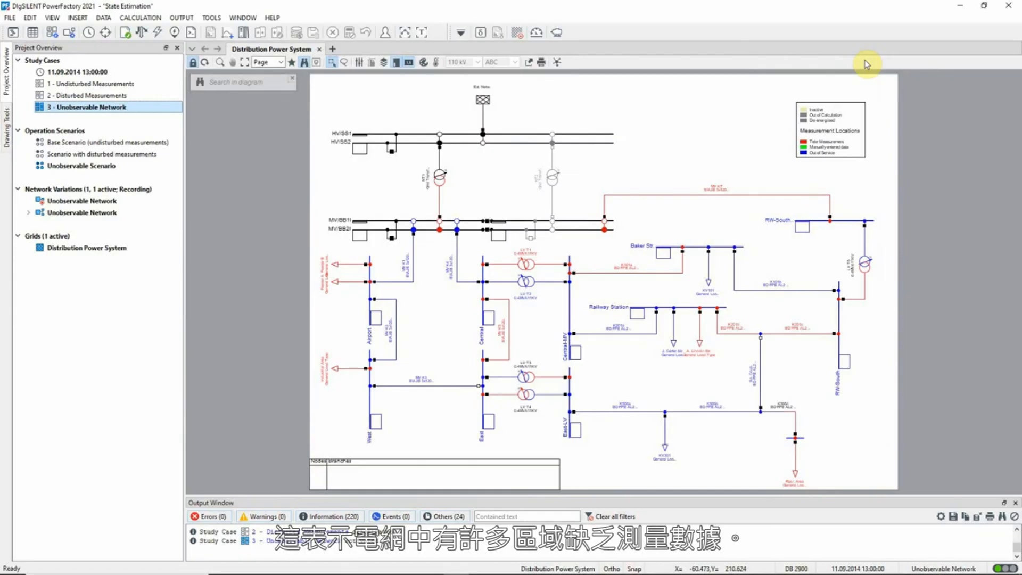
- Execute the state estimation with the observability check and only internally created pseudo-measurements, and review the observability messages in the enlarged output window
{"action": "left_click", "coordinate": [536, 35]}
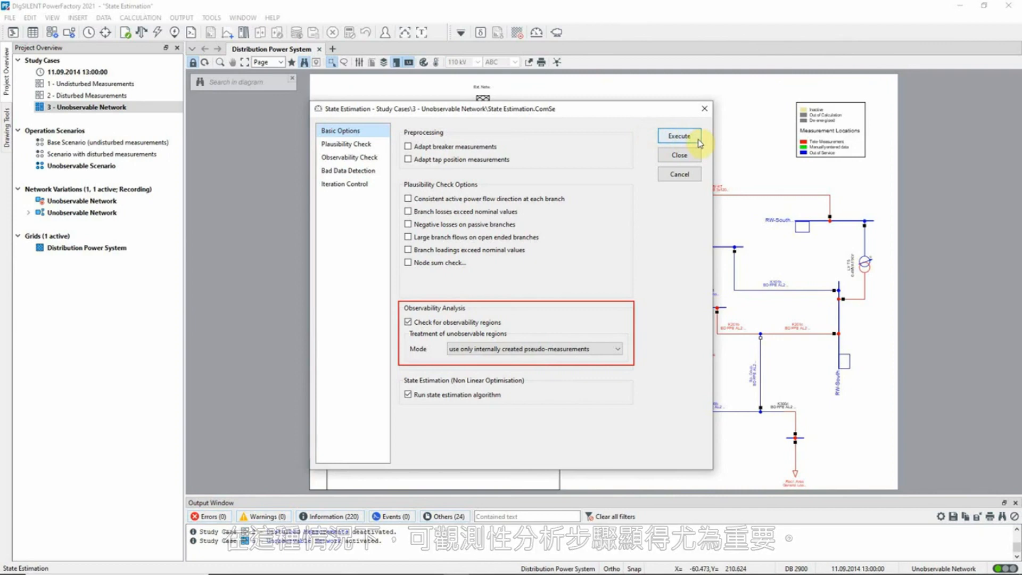
{"action": "left_click", "coordinate": [699, 141]}
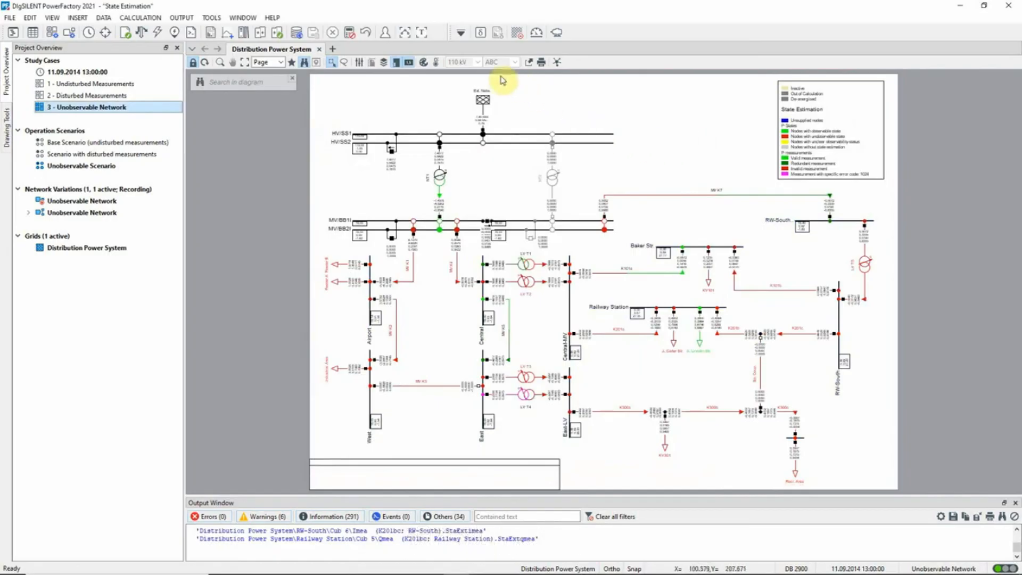
{"action": "left_click", "coordinate": [422, 33]}
{"action": "left_click_drag", "start_coordinate": [1015, 521], "coordinate": [1017, 482]}
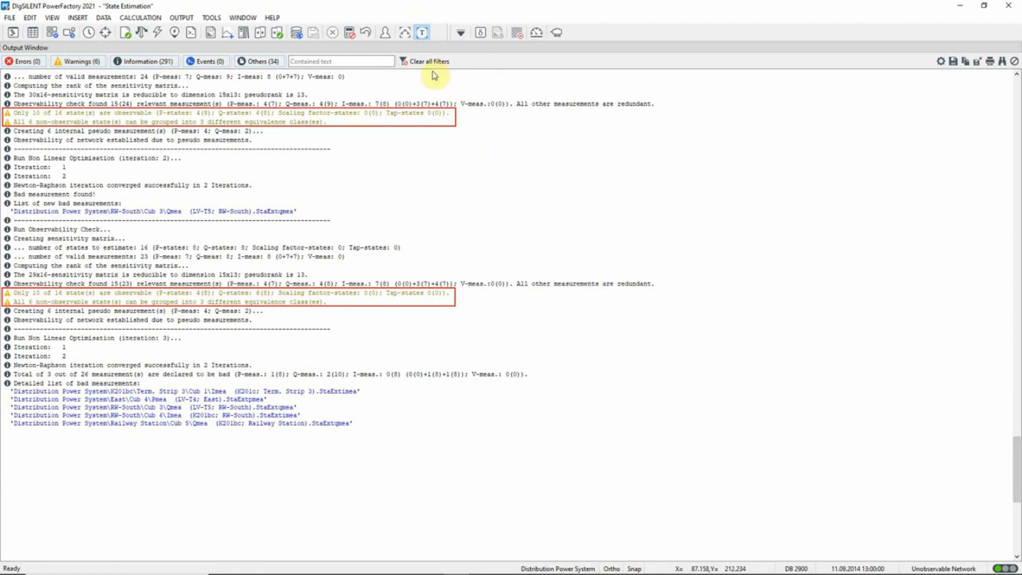
{"action": "left_click", "coordinate": [423, 33]}
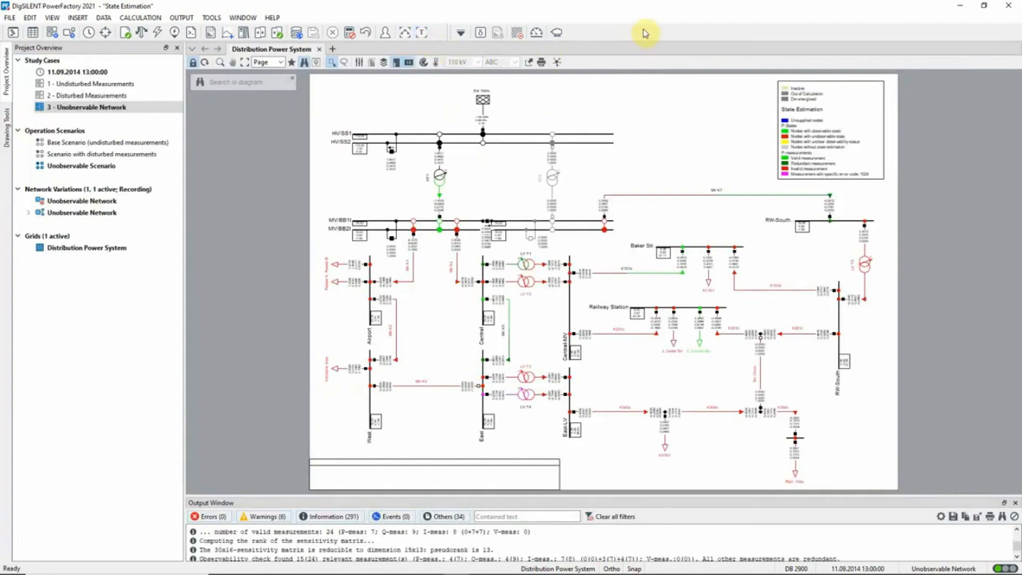